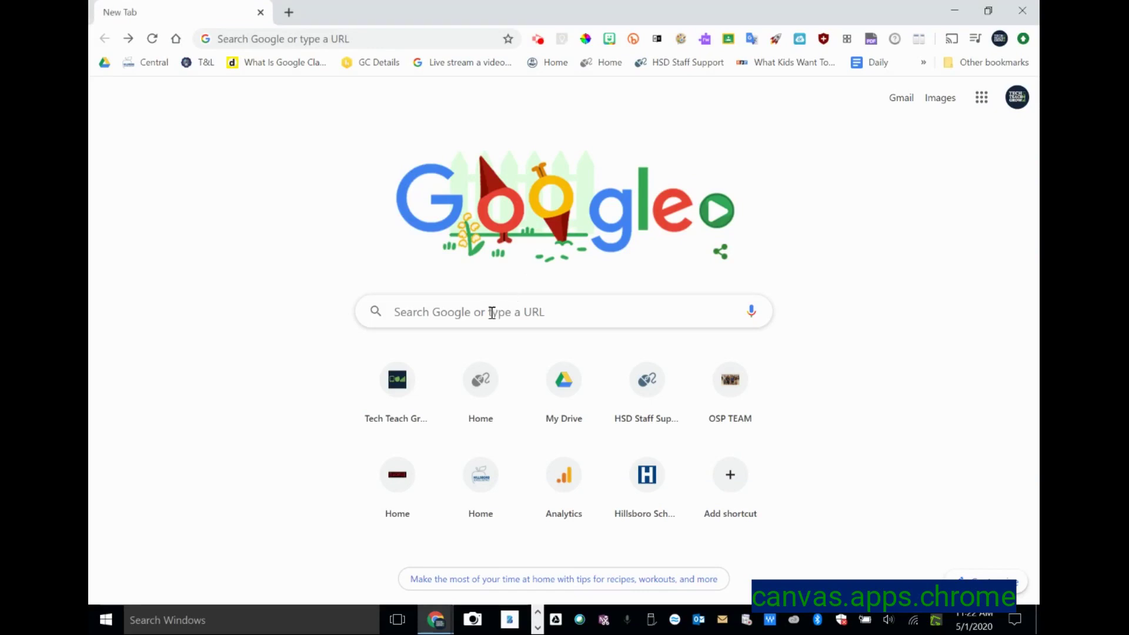
Put the cursor in the Google search box on the New Tab page
left_click(492, 312)
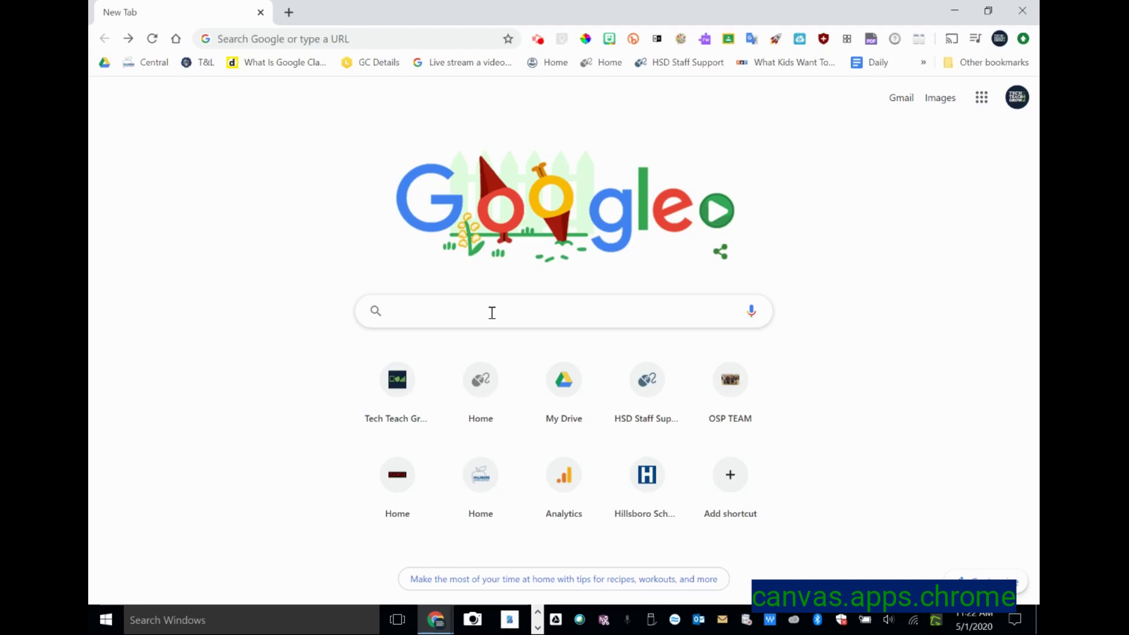
Search Google for 'Chrome Canvas'
type("Chrome ")
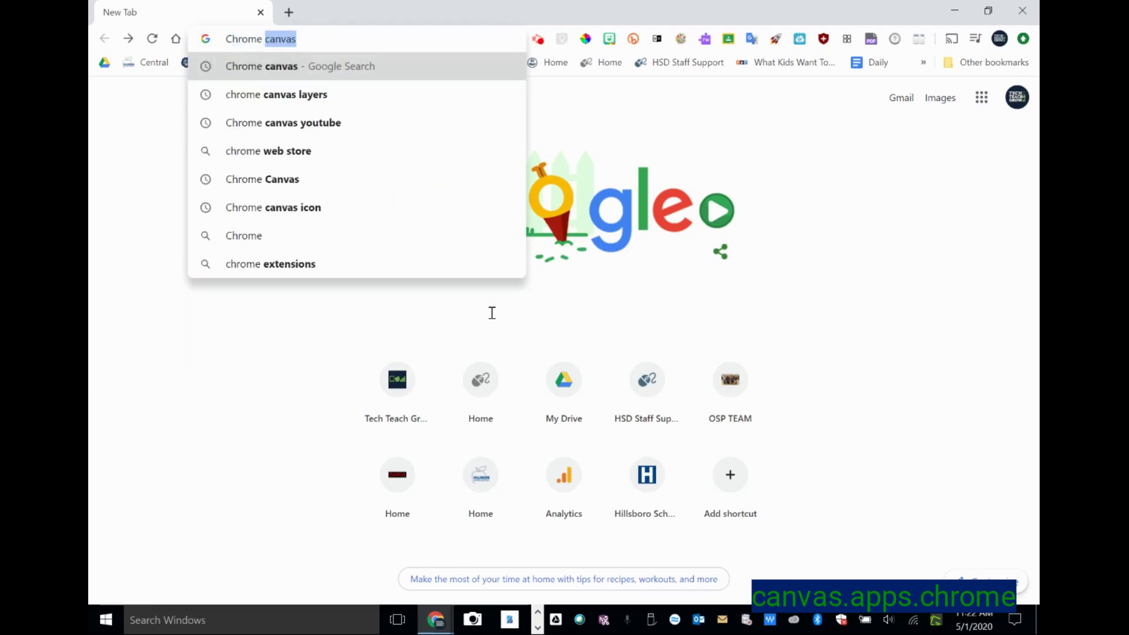
type("Canvas")
key("Return")
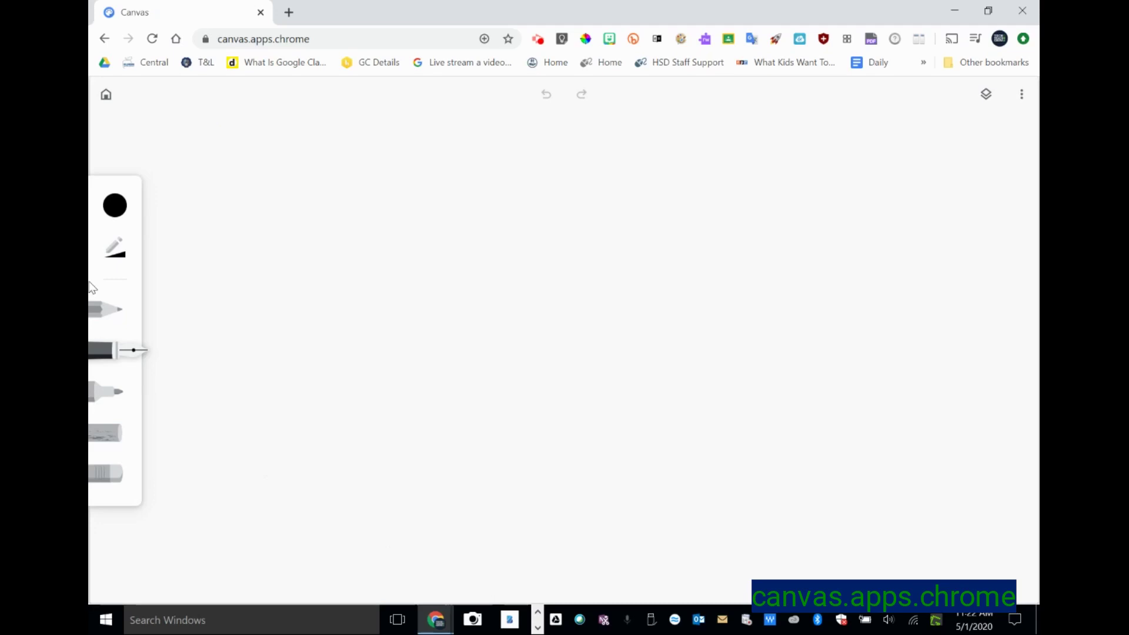
Try the colour and size options, then the pencil, fountain pen, marker and chalk tools
left_click(115, 206)
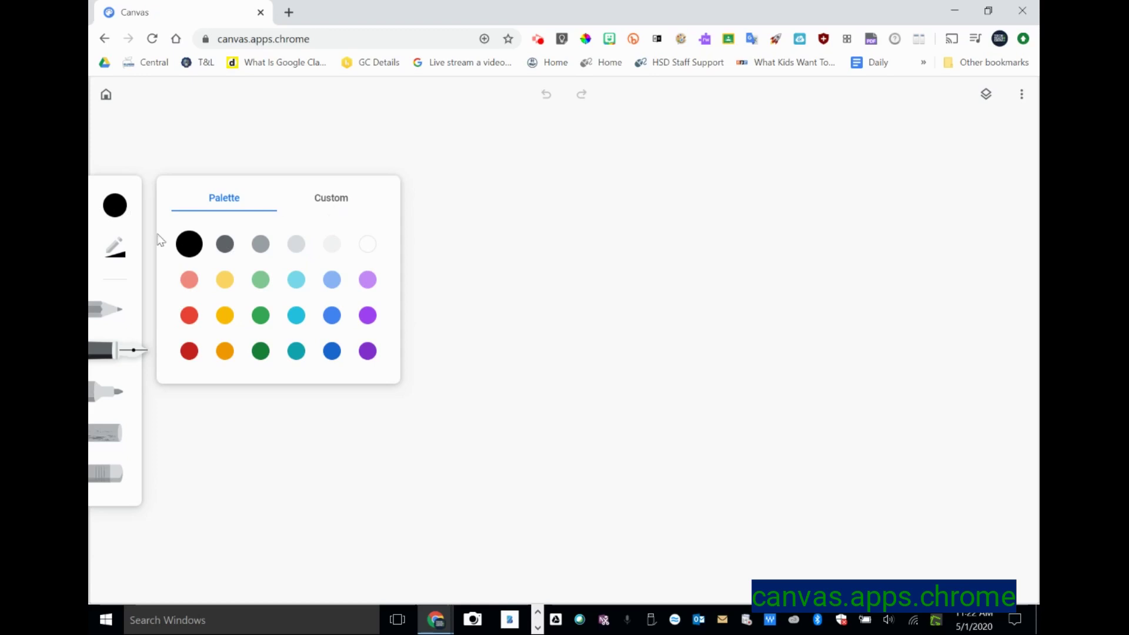
left_click(116, 253)
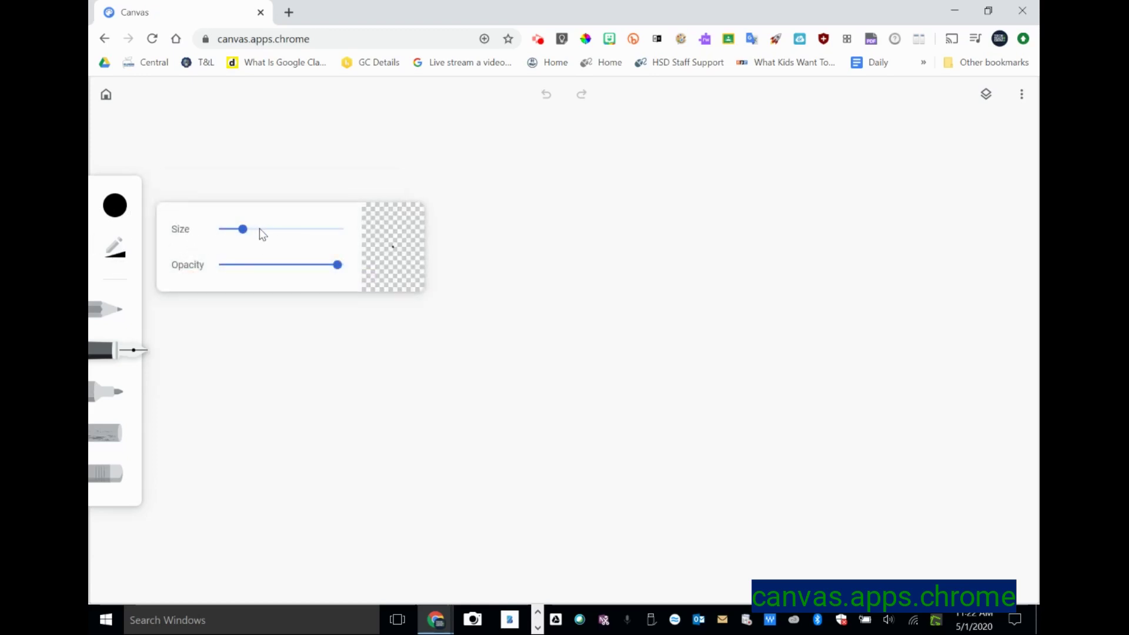
left_click(116, 315)
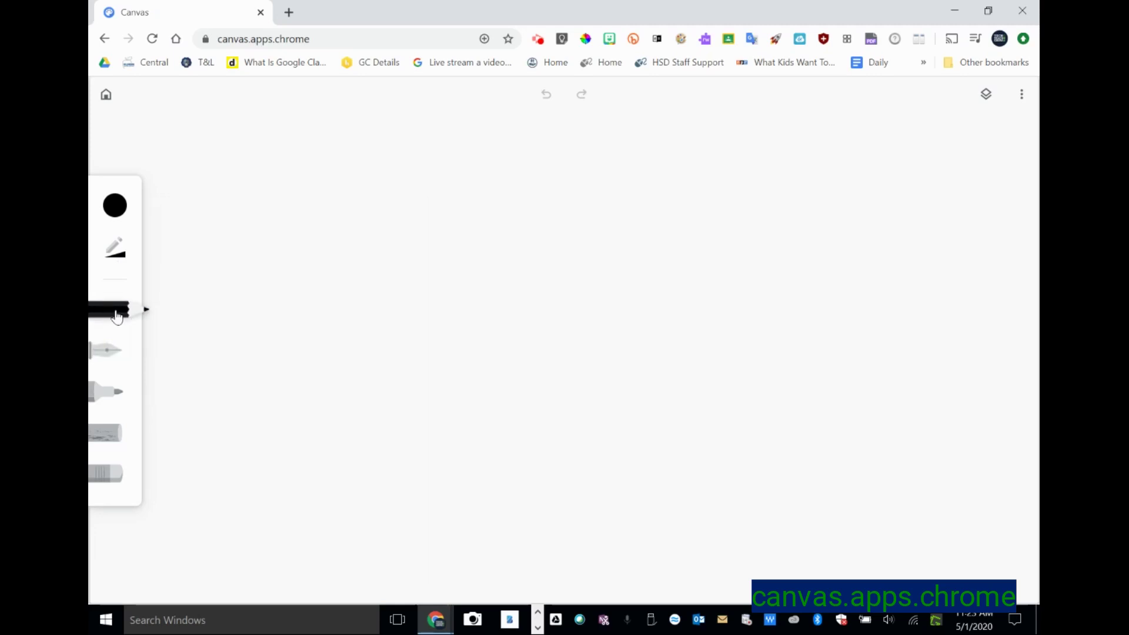
left_click(113, 355)
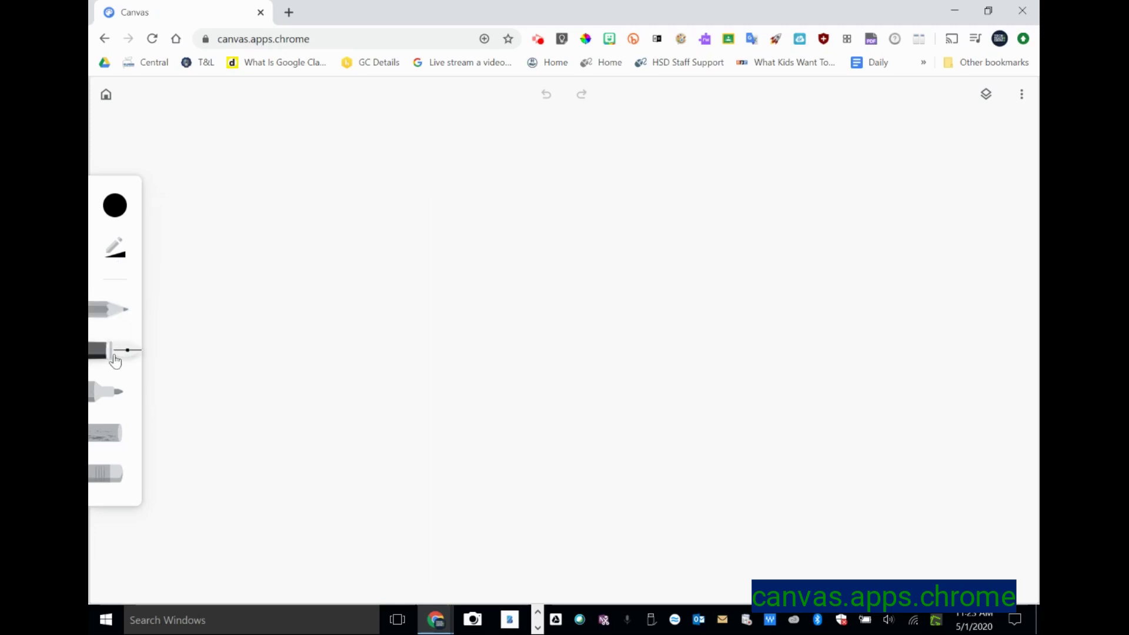
left_click(103, 398)
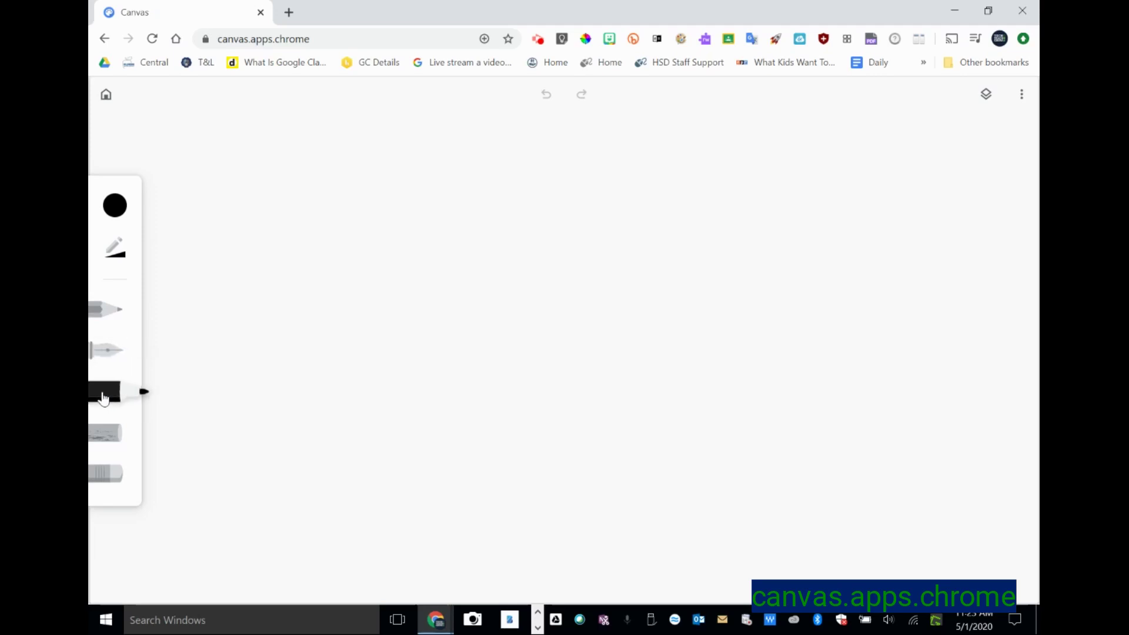
left_click(103, 431)
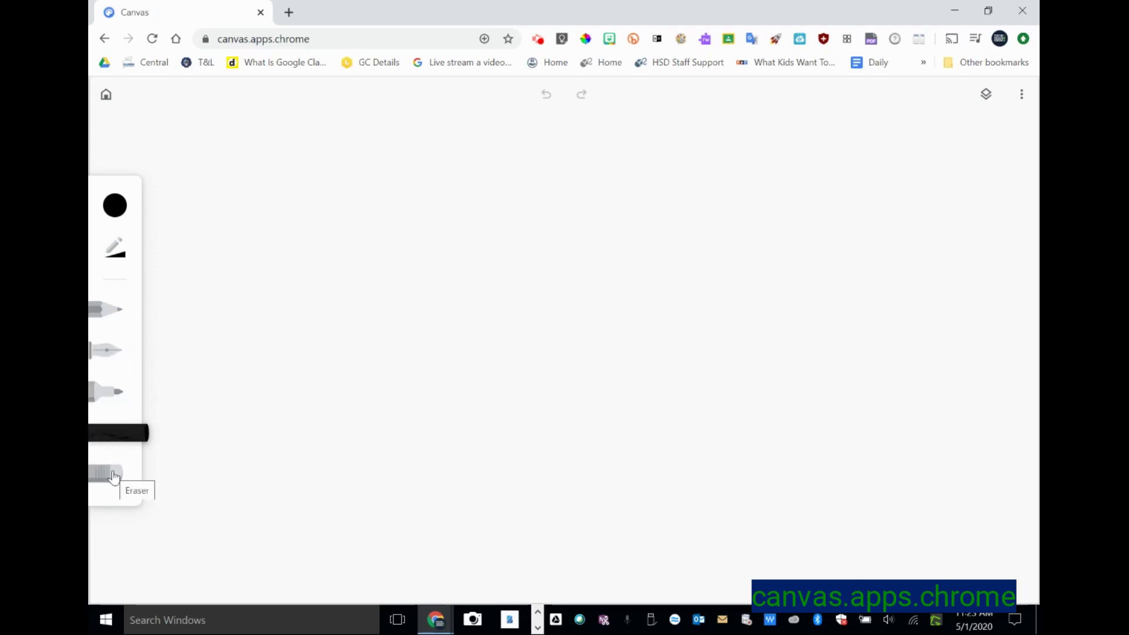
Select the fountain pen and set its colour to blue
left_click(118, 363)
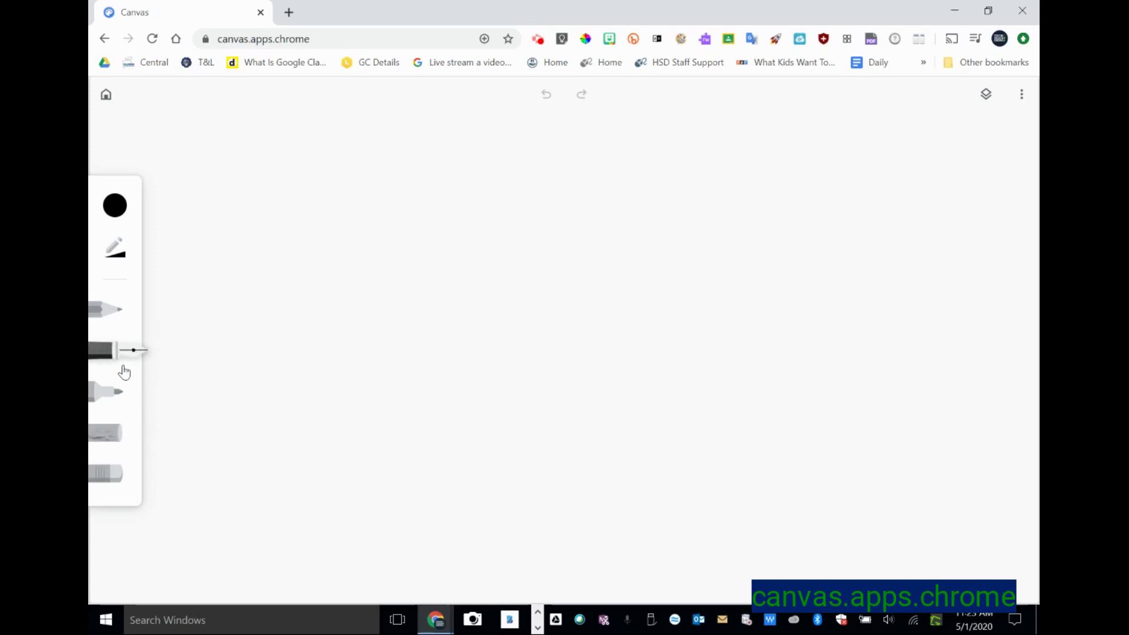
left_click(114, 205)
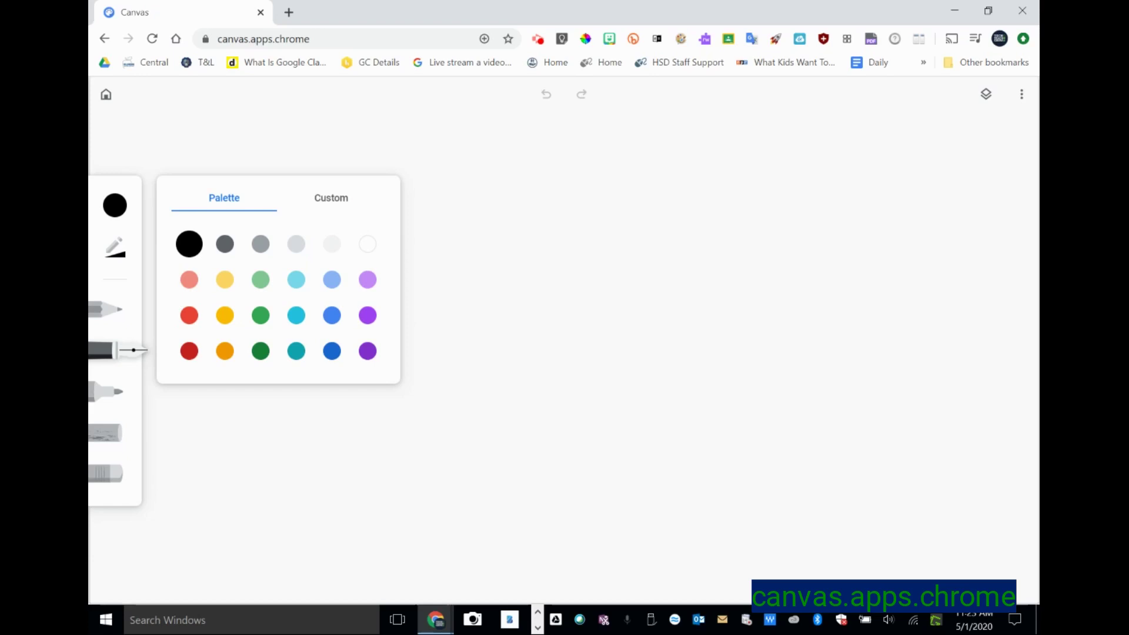
left_click(331, 315)
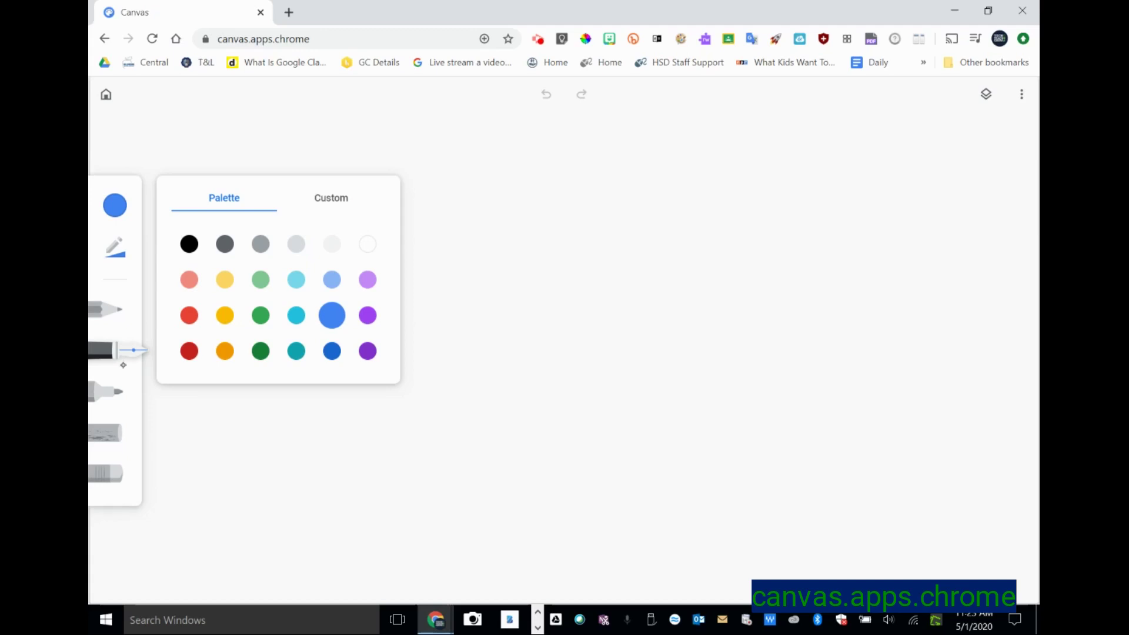
Draw a rectangle and label its sides 3 and 5
mouse_move(437, 213)
left_mouse_down()
mouse_move(445, 436)
mouse_move(723, 428)
mouse_move(783, 242)
mouse_move(663, 201)
mouse_move(446, 219)
left_mouse_up()
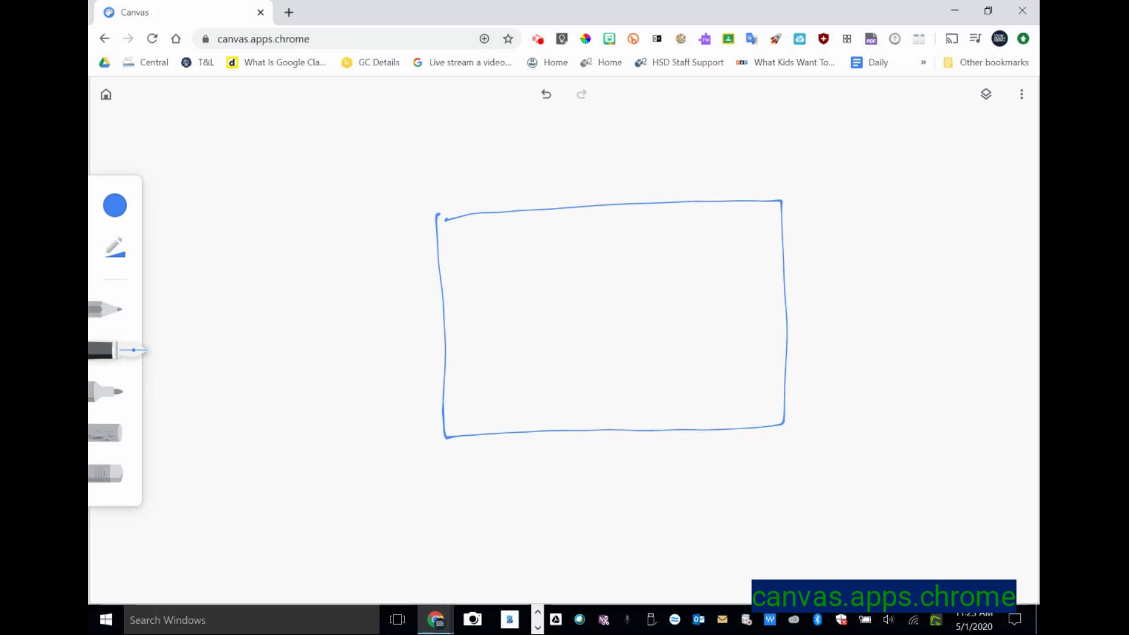
mouse_move(384, 323)
left_mouse_down()
mouse_move(398, 340)
mouse_move(381, 386)
left_mouse_up()
mouse_move(612, 150)
left_mouse_down()
mouse_move(572, 167)
mouse_move(585, 193)
left_mouse_up()
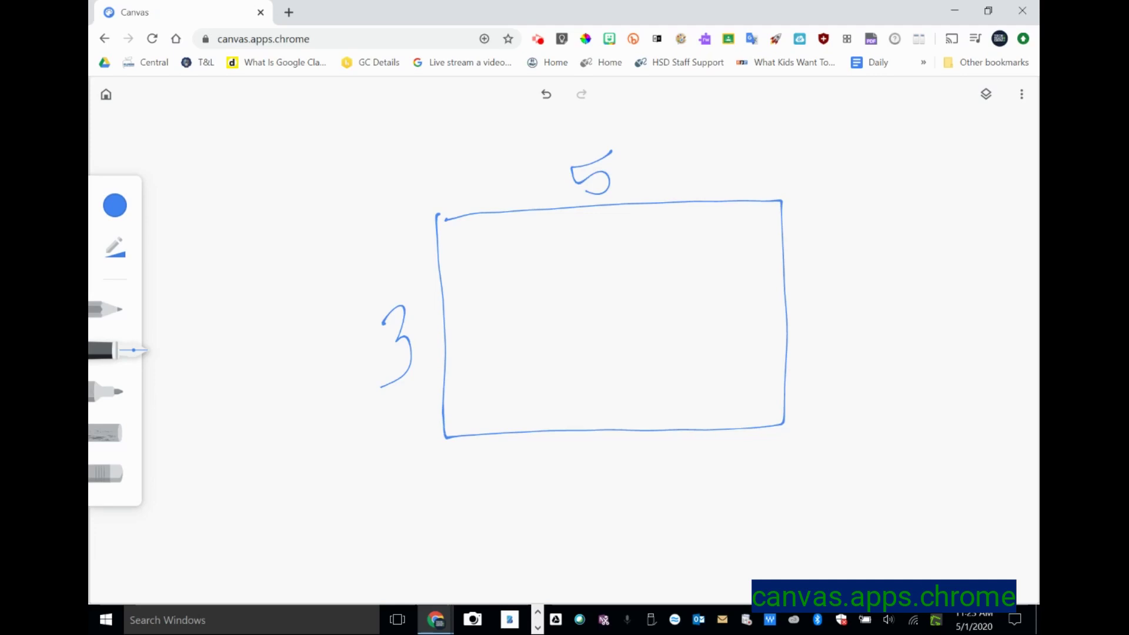
Write 'P =' and 'A =' below the rectangle with blank answer lines
mouse_move(720, 470)
left_mouse_down()
mouse_move(748, 473)
mouse_move(714, 495)
mouse_move(797, 473)
left_mouse_up()
left_click_drag(754, 509, 803, 492)
mouse_move(718, 547)
left_mouse_down()
mouse_move(713, 587)
mouse_move(757, 578)
mouse_move(776, 546)
left_mouse_up()
left_click_drag(792, 532, 819, 533)
mouse_move(794, 566)
left_mouse_down()
mouse_move(831, 553)
mouse_move(1001, 552)
left_mouse_up()
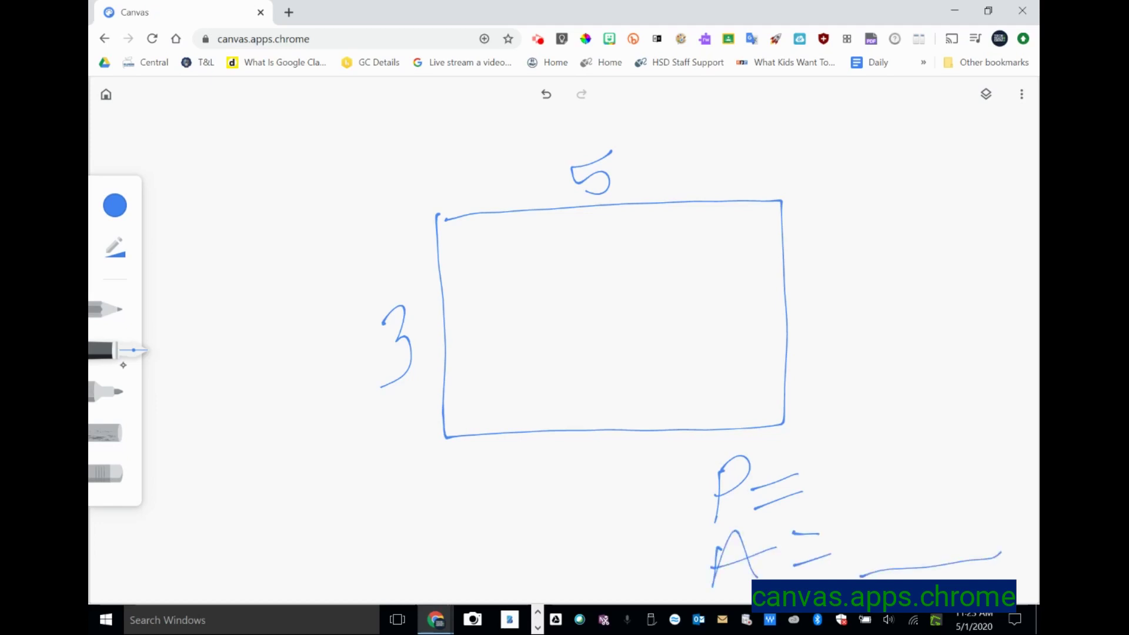
left_click_drag(859, 487, 994, 486)
Add a chalk scribble at lower left, a thick marker wave across it, and a pencil zigzag
left_click(105, 432)
mouse_move(197, 440)
left_mouse_down()
mouse_move(252, 521)
mouse_move(291, 544)
mouse_move(347, 482)
mouse_move(420, 493)
left_mouse_up()
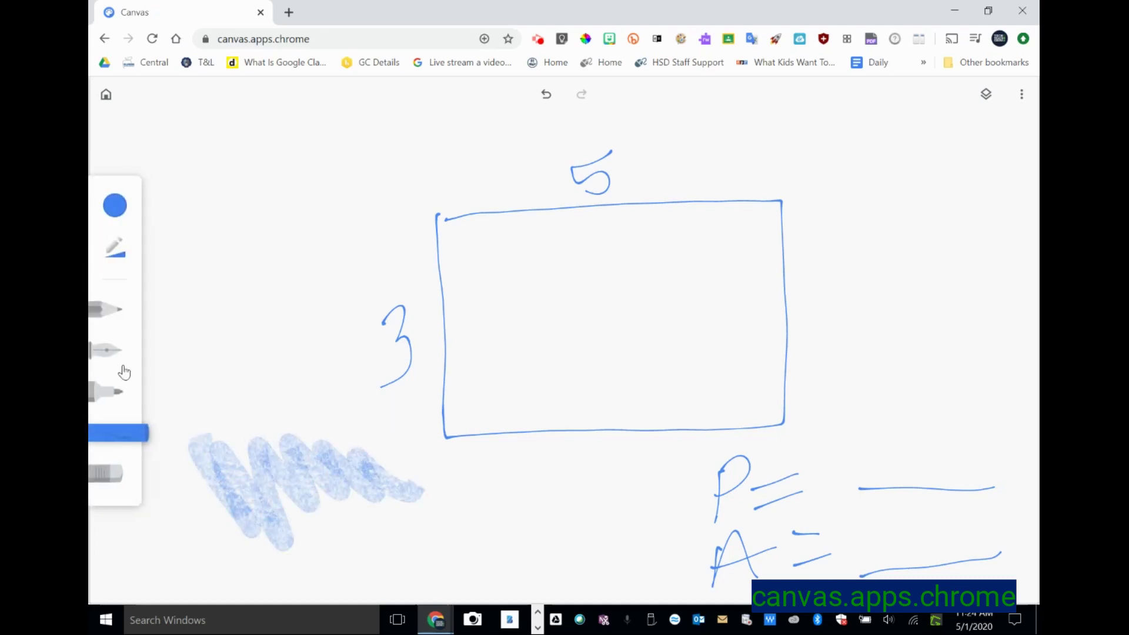
left_click(115, 389)
mouse_move(259, 368)
left_mouse_down()
mouse_move(308, 423)
mouse_move(412, 477)
mouse_move(573, 523)
left_mouse_up()
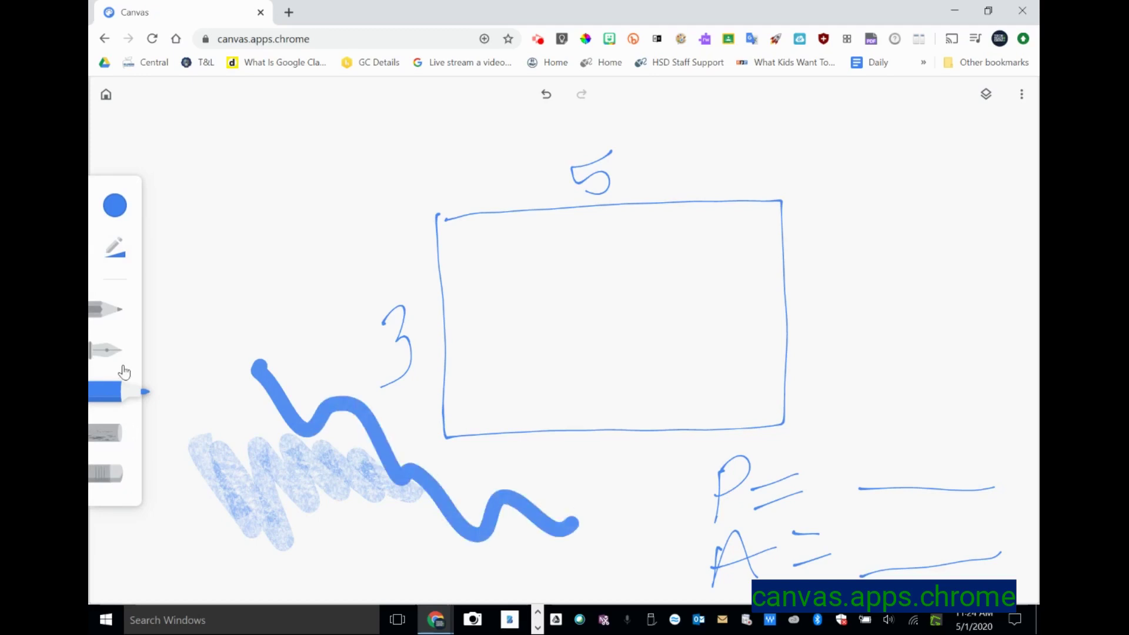
left_click(109, 309)
mouse_move(240, 242)
left_mouse_down()
mouse_move(266, 303)
mouse_move(362, 247)
mouse_move(423, 176)
mouse_move(462, 166)
left_mouse_up()
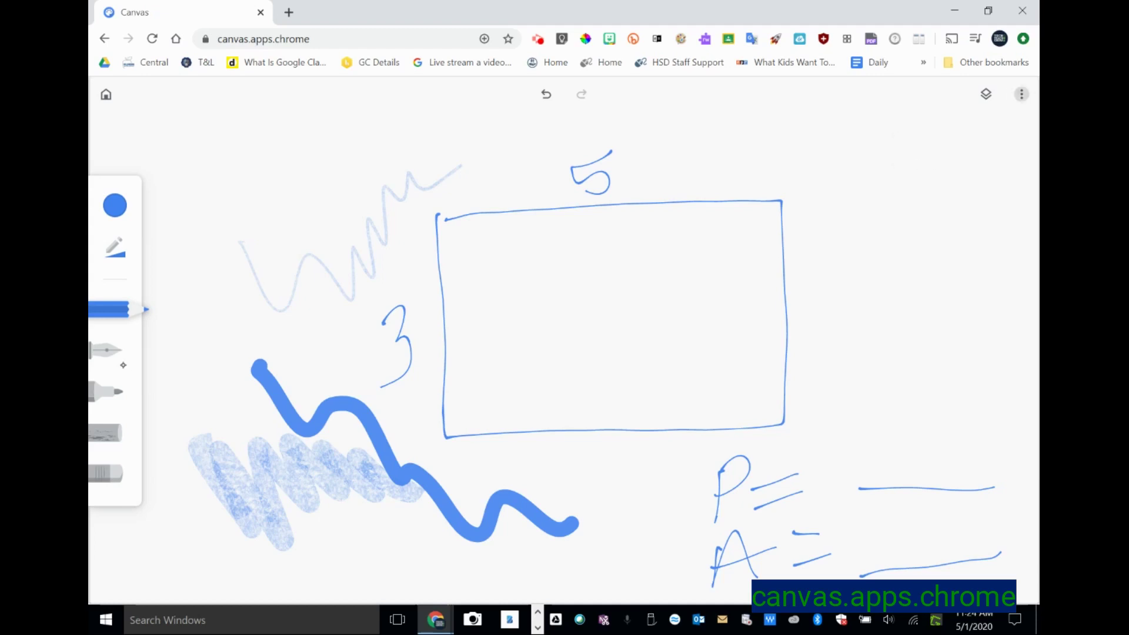
Check the drawing's extra options, then return to the gallery of saved drawings
left_click(1021, 94)
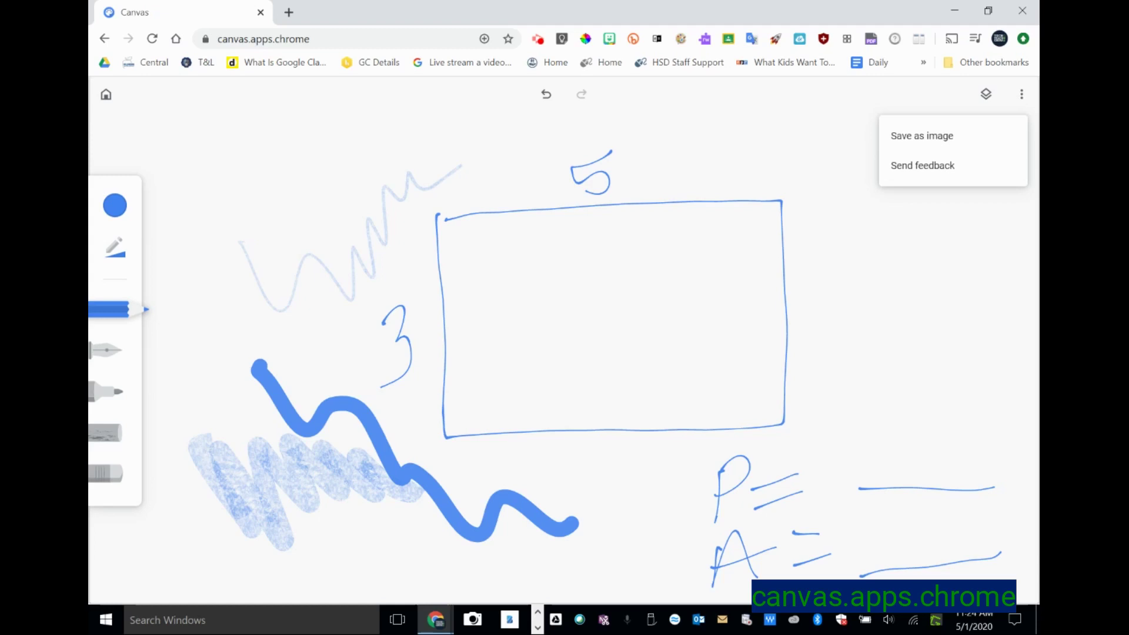
left_click(105, 94)
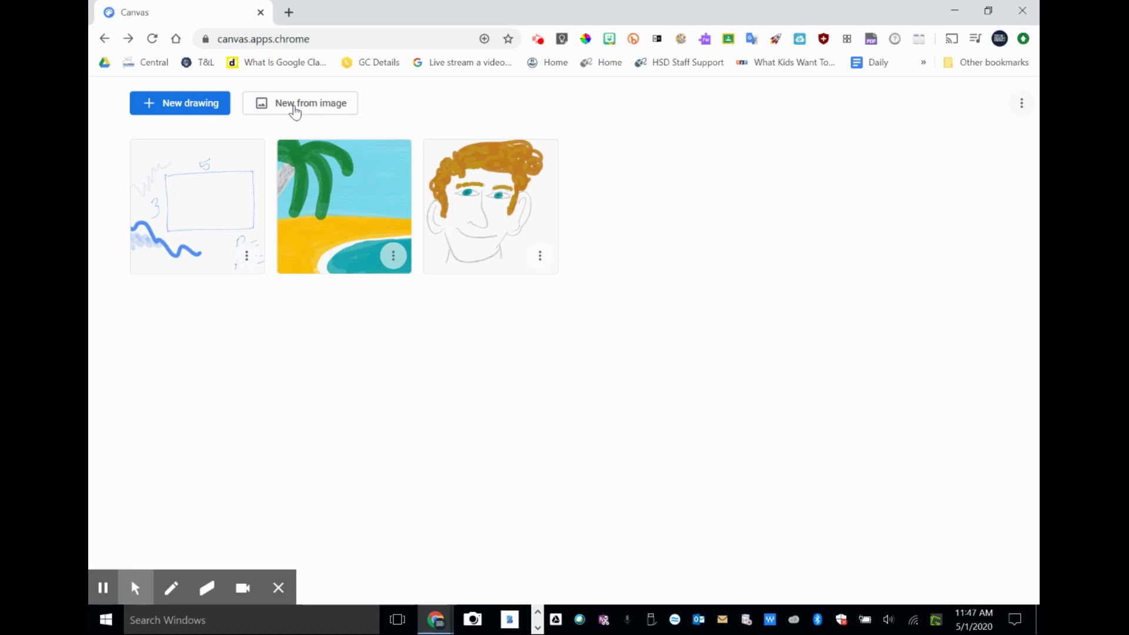
Create a new drawing from an image, showing All Files to pick the division worksheet
left_click(295, 112)
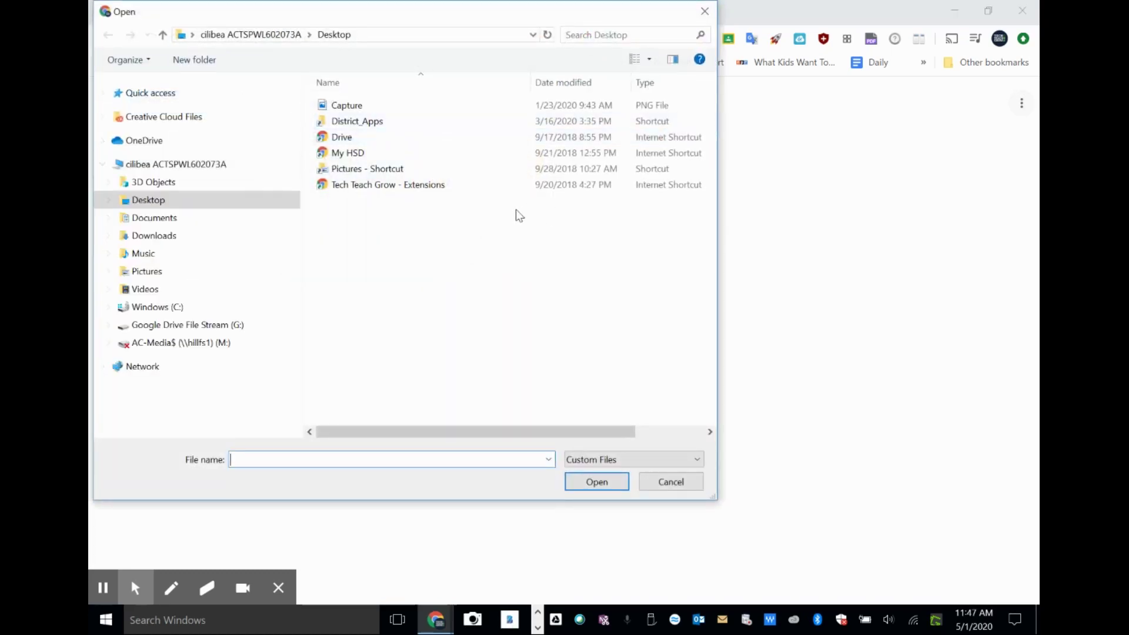
left_click(676, 461)
left_click(589, 482)
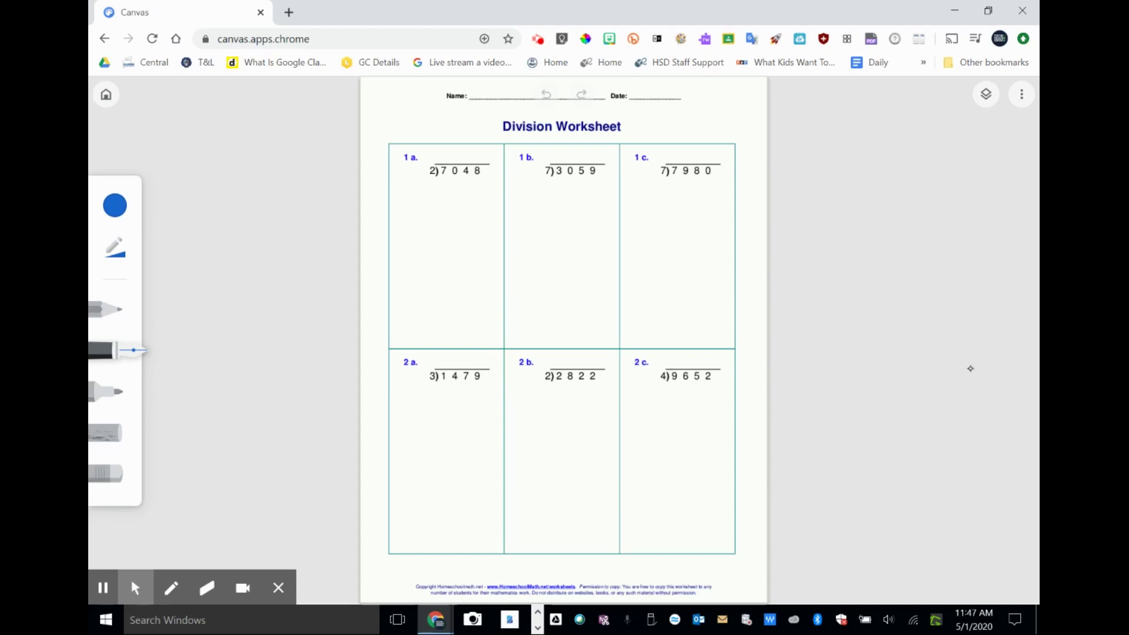
Handwrite a 3 above 7048 in problem 1a
left_click_drag(441, 146, 436, 201)
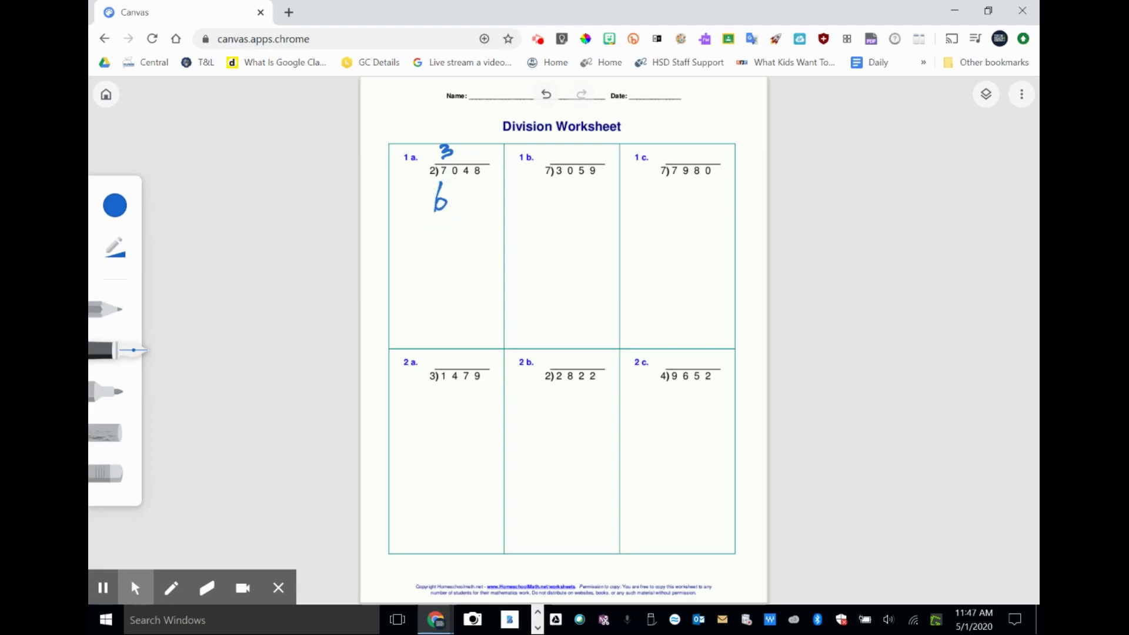